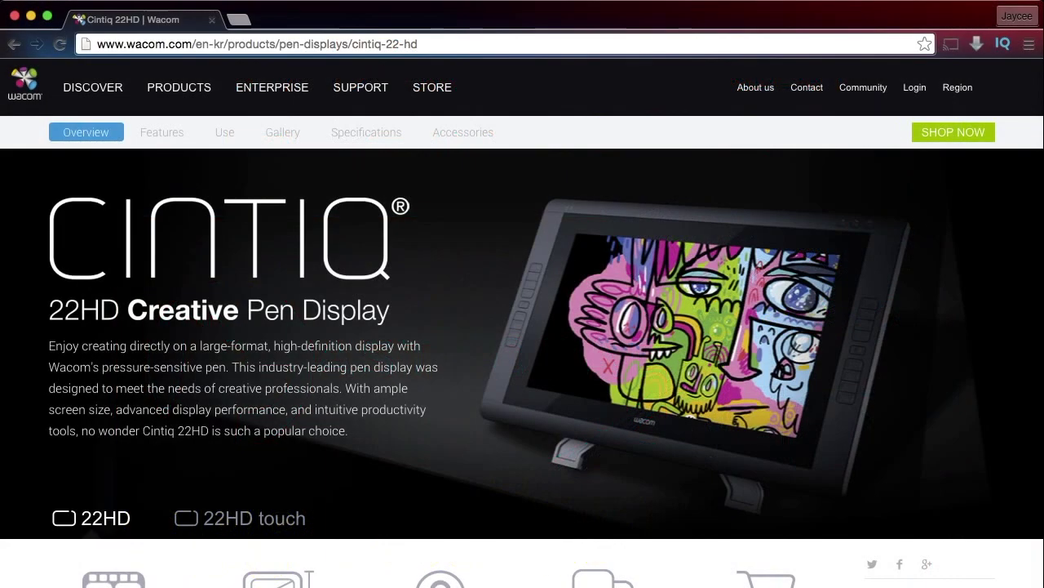
Step: Browse the Cintiq 22HD gallery, then bring up the Wacom eStore listing priced 2,200,000 won
scroll(522, 327, down, 2)
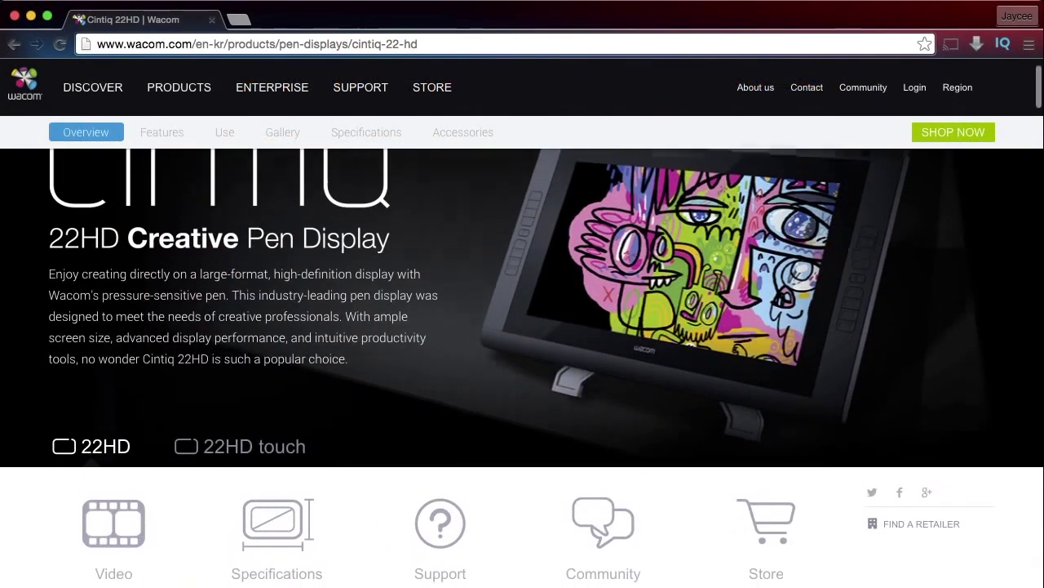
scroll(522, 327, up, 1)
click(282, 132)
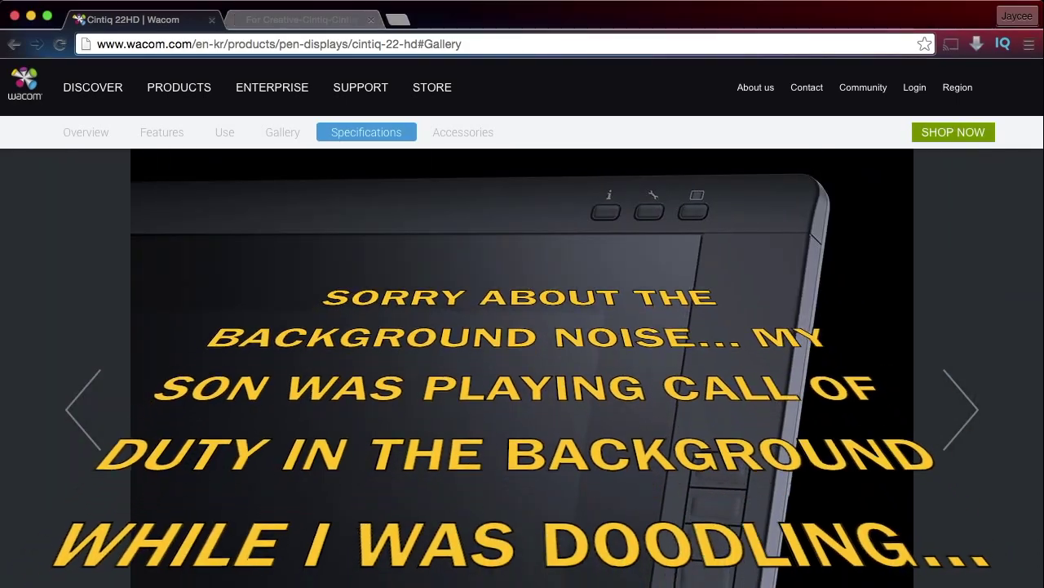
key(ctrl+Tab)
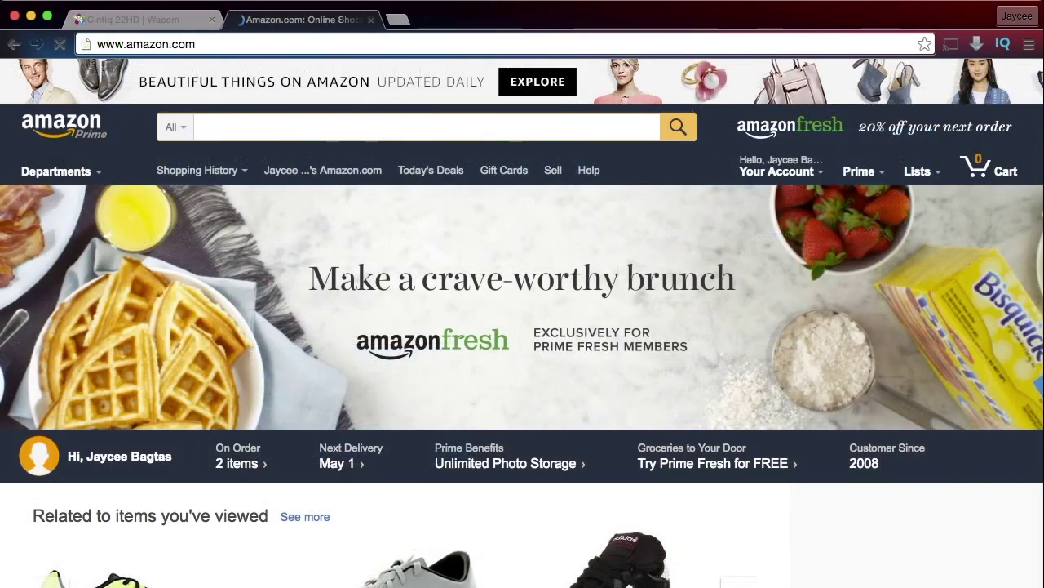
Step: Search Amazon for 'cintiq 22hd' and open the Cintiq 22HD Touch Interactive Pen Display page
text(cint)
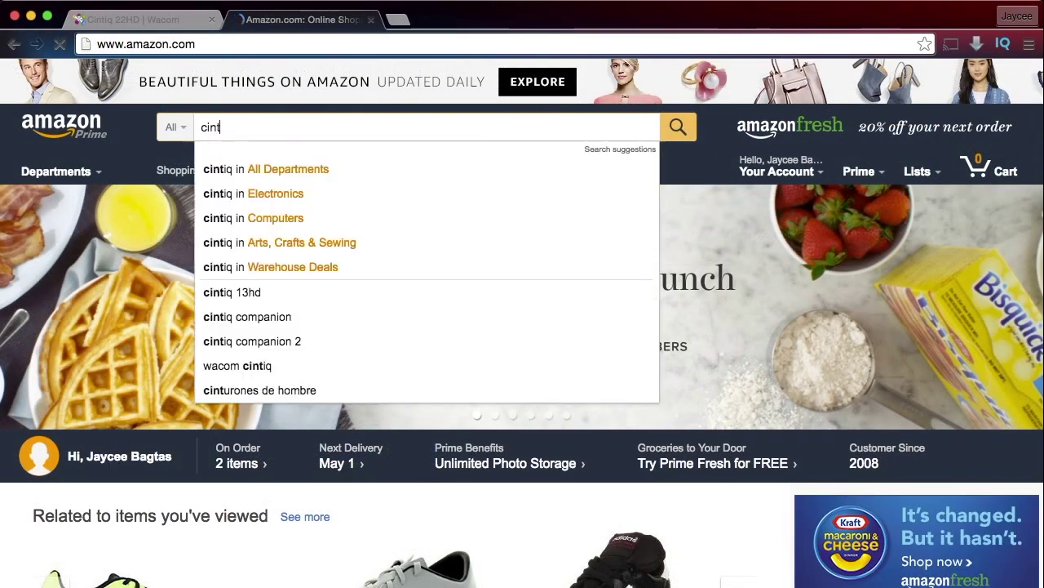
text(iq 22)
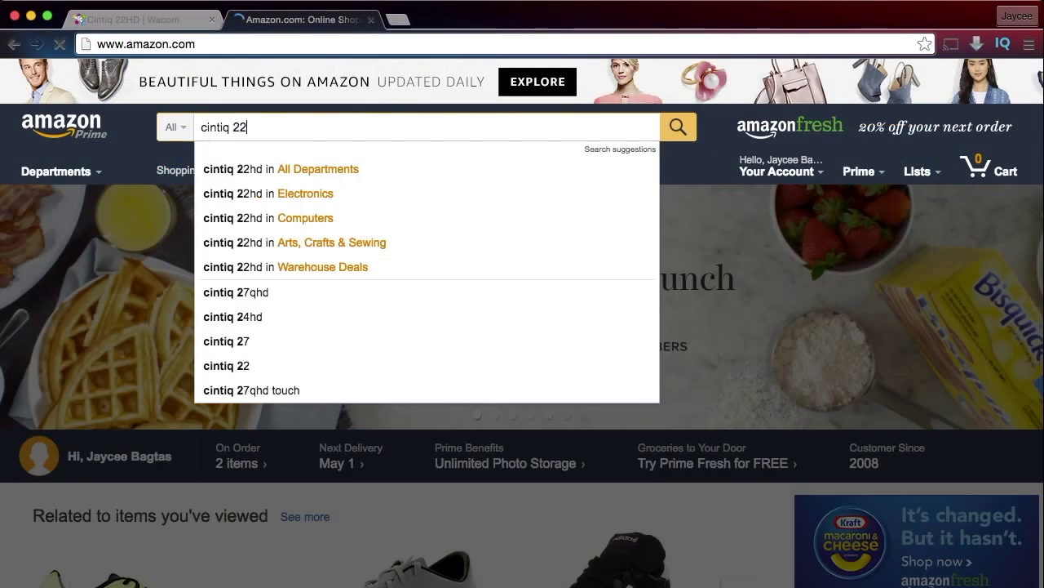
text(hd)
key(Return)
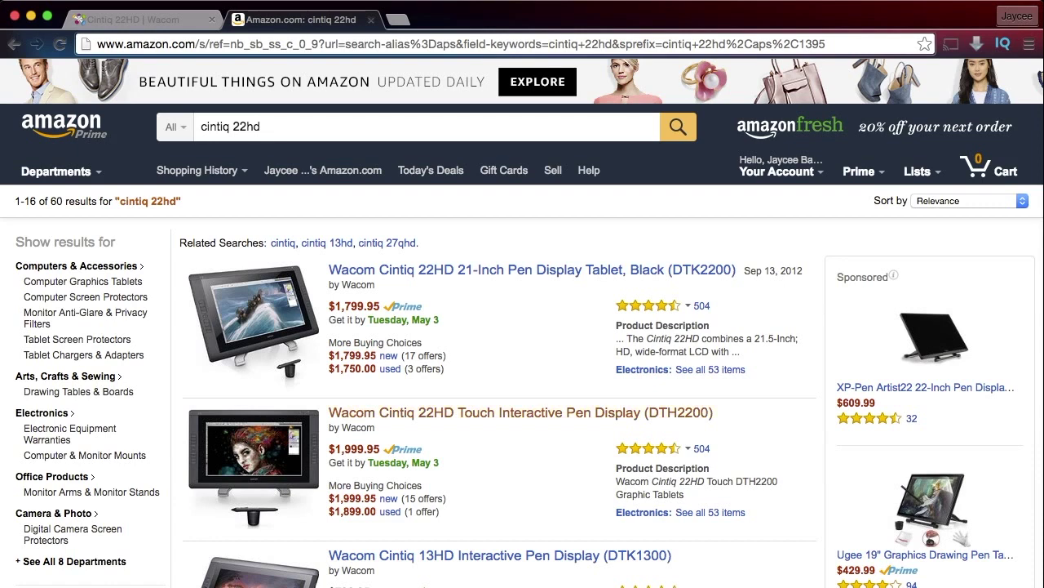
click(521, 412)
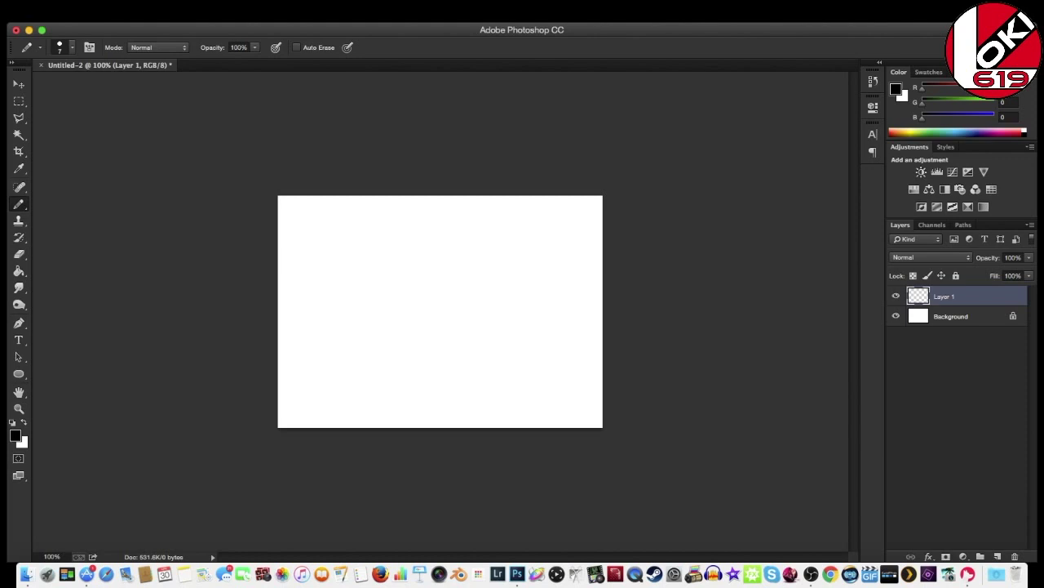
key(super+0)
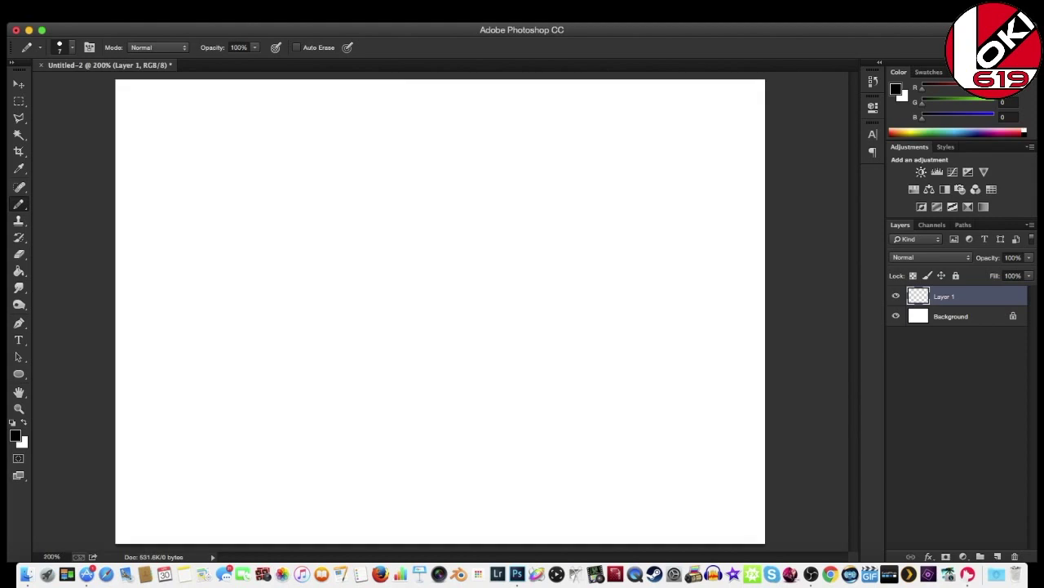
drag(501, 181, 478, 263)
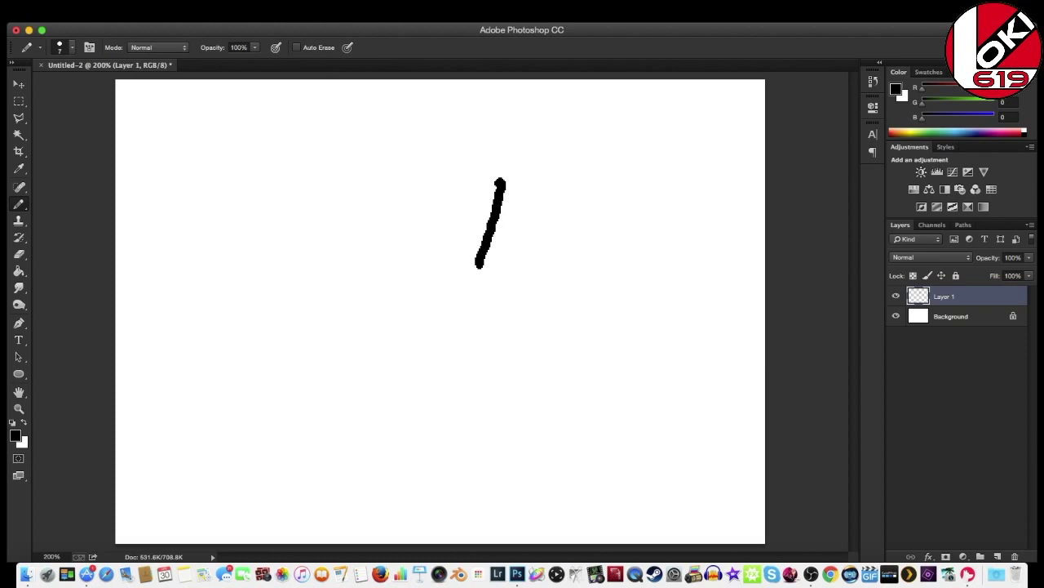
key(super+z)
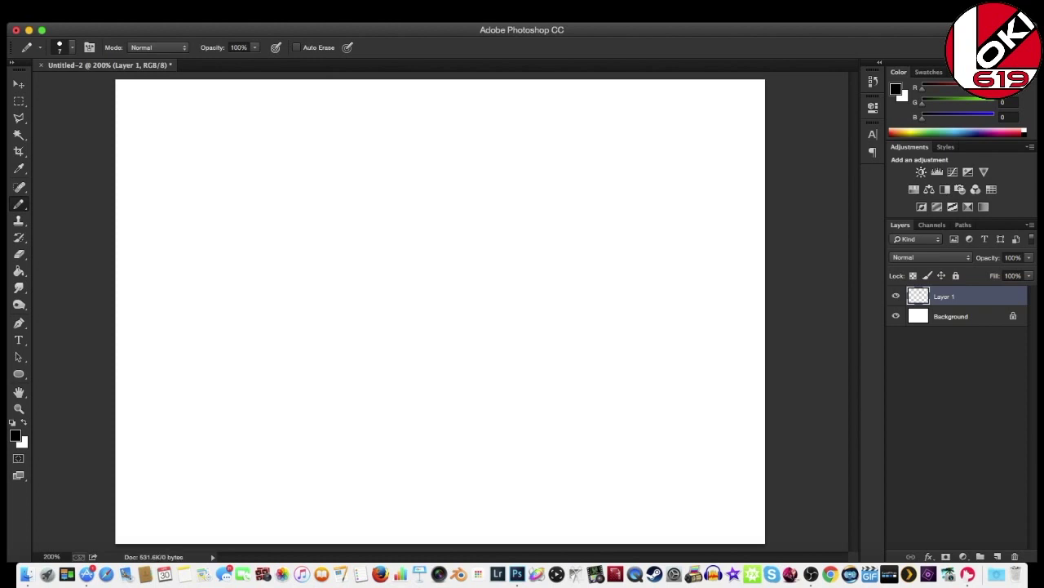
key(super+plus)
Step: View the canvas at 200% and make Layer 1 the active layer again
key(super+minus)
key(super+minus)
key(super+plus)
click(950, 315)
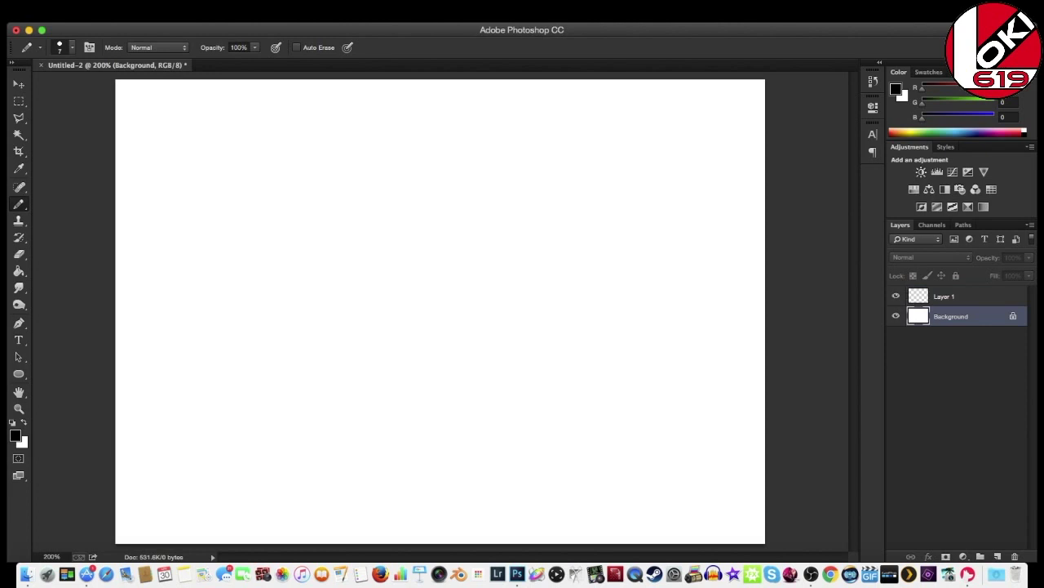
click(947, 296)
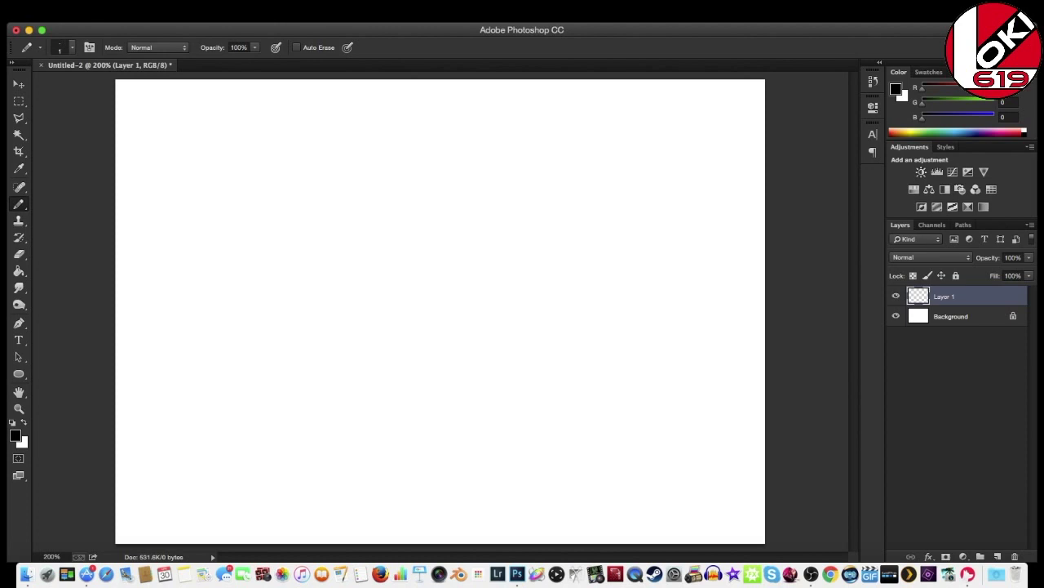
Step: Draw a sketchy trial circle with the pencil, then undo the strokes
drag(382, 221, 472, 261)
mouse_move(390, 170)
mouse_down()
mouse_move(383, 245)
mouse_move(398, 266)
mouse_up()
drag(374, 201, 416, 282)
drag(369, 176, 368, 242)
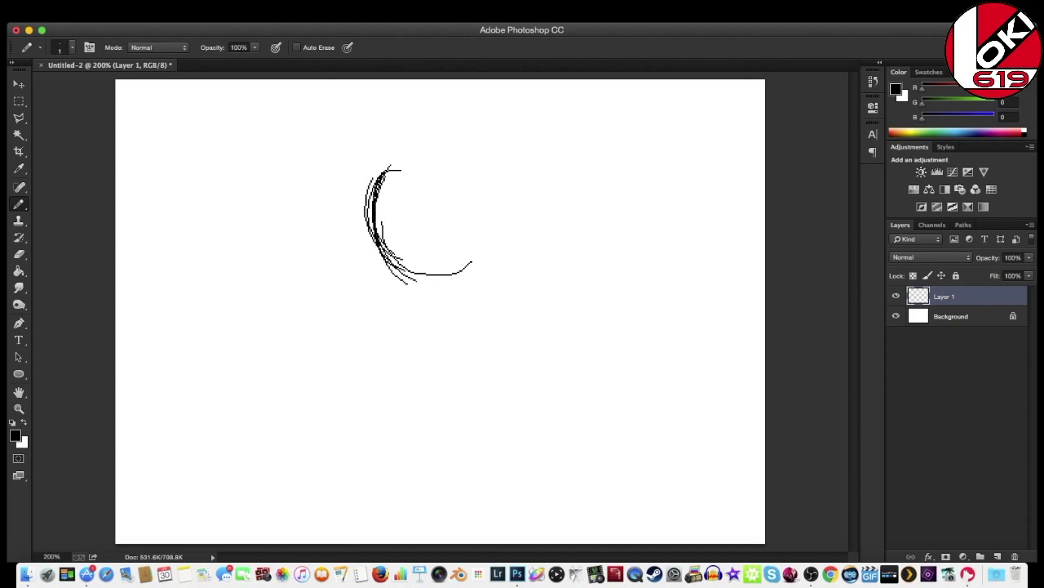
mouse_move(408, 278)
mouse_down()
mouse_move(490, 188)
mouse_move(494, 245)
mouse_move(424, 277)
mouse_move(490, 163)
mouse_move(380, 261)
mouse_move(363, 245)
mouse_move(457, 261)
mouse_move(387, 184)
mouse_up()
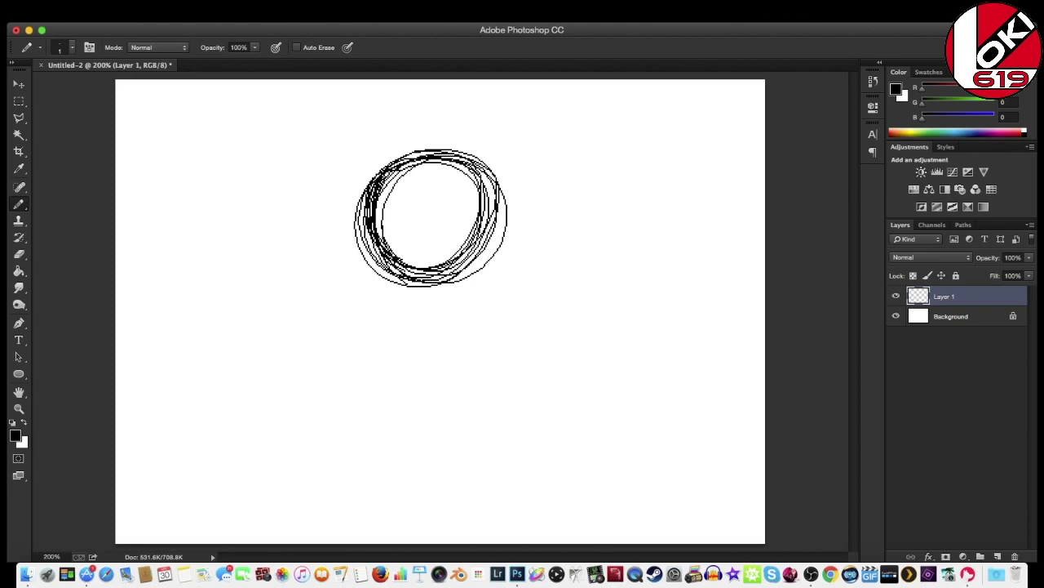
drag(380, 225, 432, 263)
key(super+alt+z)
key(super+alt+z)
key(super+alt+z)
key(super+alt+z)
key(super+alt+z)
key(super+alt+z)
key(super+alt+z)
key(super+alt+z)
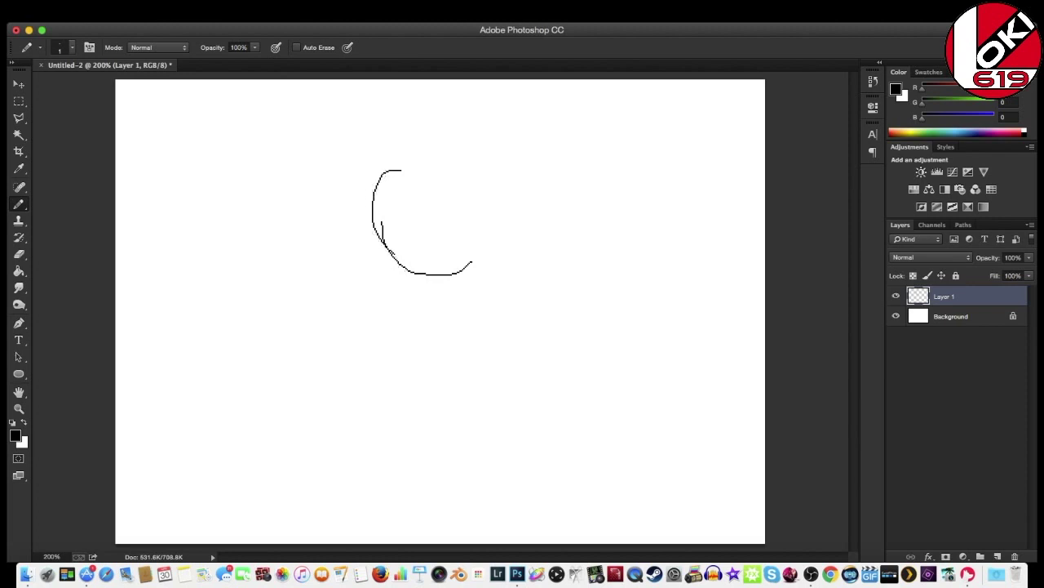
key(super+alt+z)
key(super+alt+z)
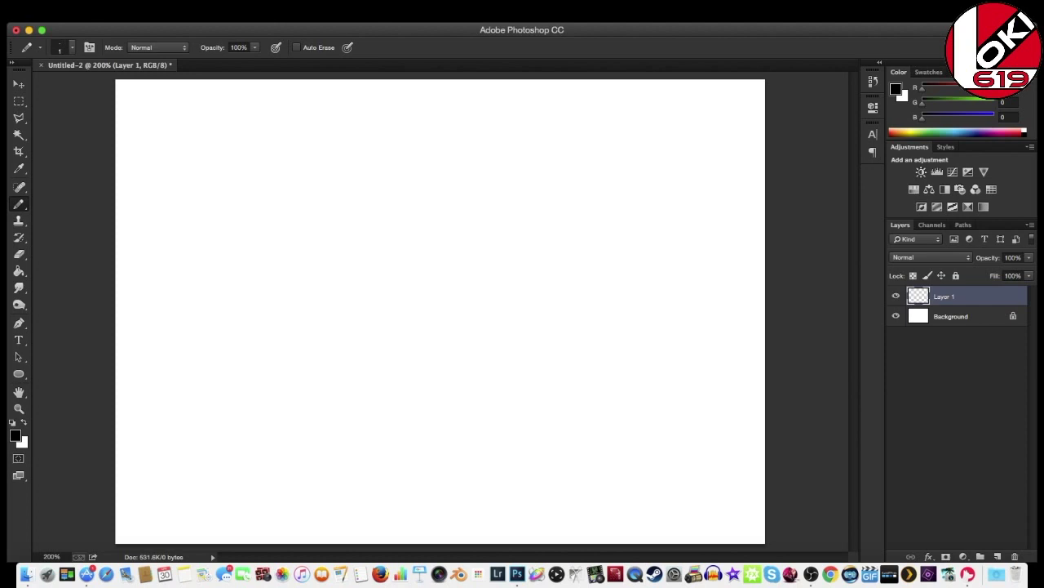
Step: Switch to the painting brush at size 8, test a C-shaped stroke, and undo it
key(shift+b)
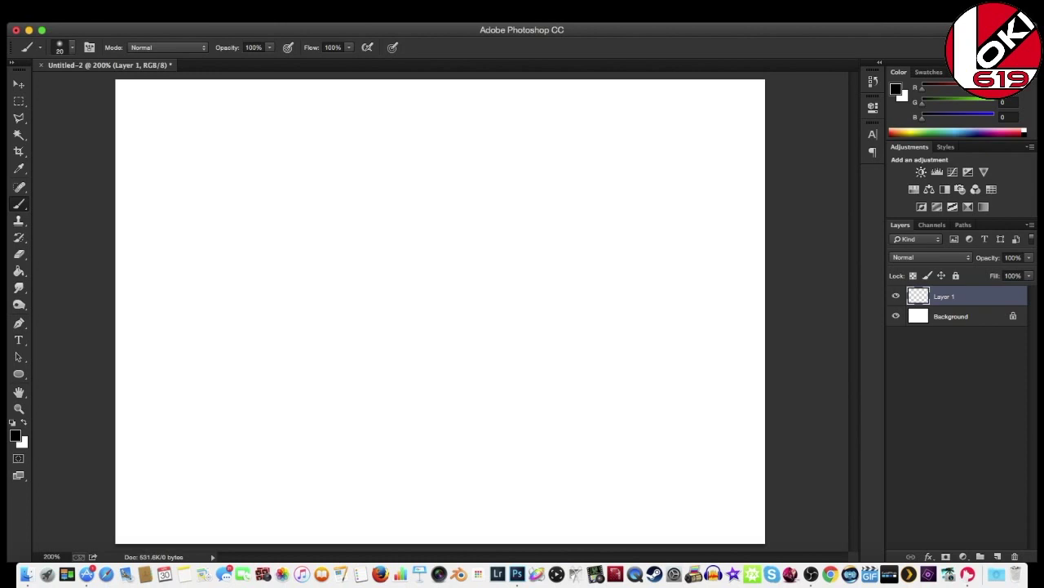
key(bracketleft)
key(bracketleft)
key(bracketleft)
drag(451, 155, 380, 261)
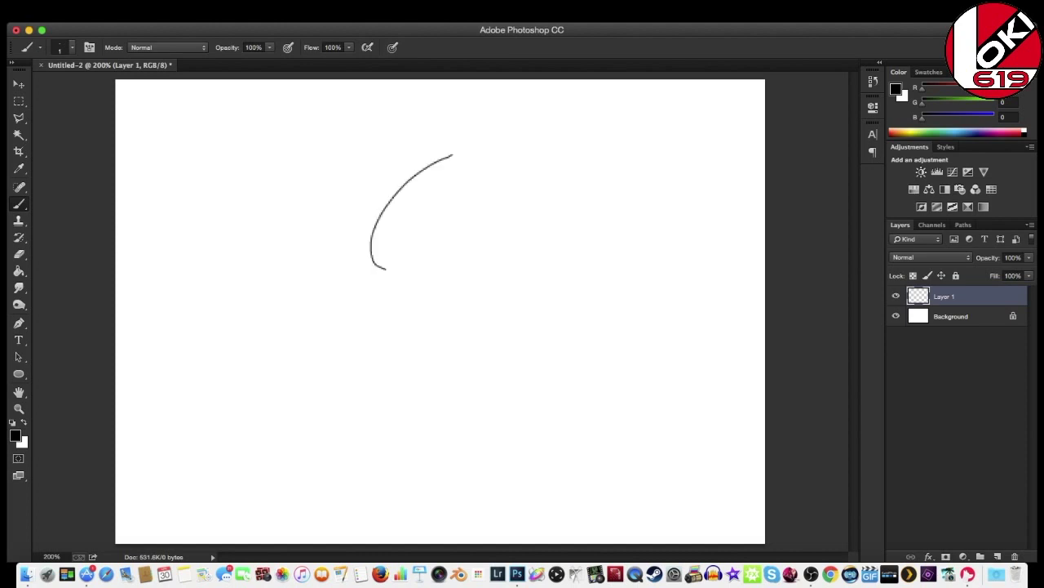
drag(377, 202, 411, 289)
drag(413, 181, 452, 283)
mouse_move(423, 162)
mouse_down()
mouse_move(453, 281)
mouse_move(493, 261)
mouse_up()
mouse_move(399, 160)
mouse_down()
mouse_move(363, 209)
mouse_move(516, 242)
mouse_up()
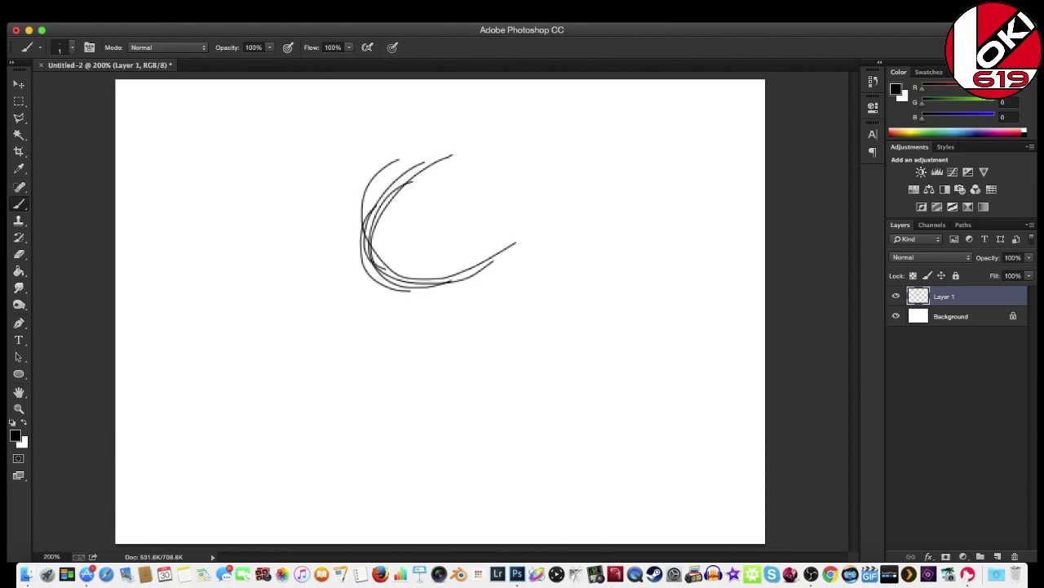
key(super+alt+z)
key(super+alt+z)
key(super+alt+z)
key(super+alt+z)
key(super+alt+z)
key(super+alt+z)
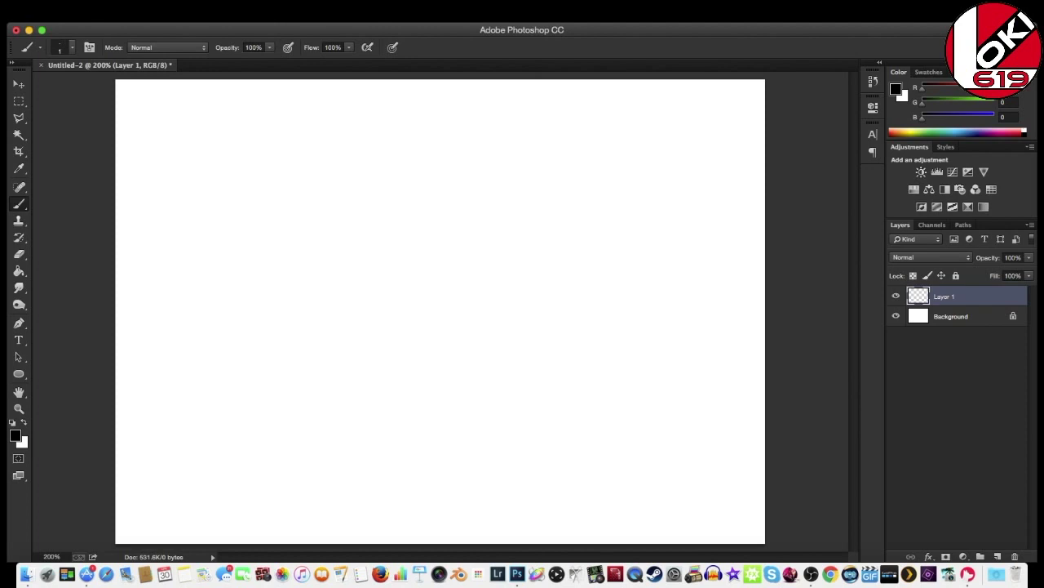
Step: Set brush opacity to 63% and flow to 68%, test an S-curve, then undo it
key(6)
key(5)
key(shift+5)
key(shift+2)
key(shift+6)
key(shift+8)
drag(402, 167, 313, 340)
mouse_move(369, 186)
mouse_down()
mouse_move(328, 355)
mouse_move(367, 429)
mouse_move(288, 313)
mouse_up()
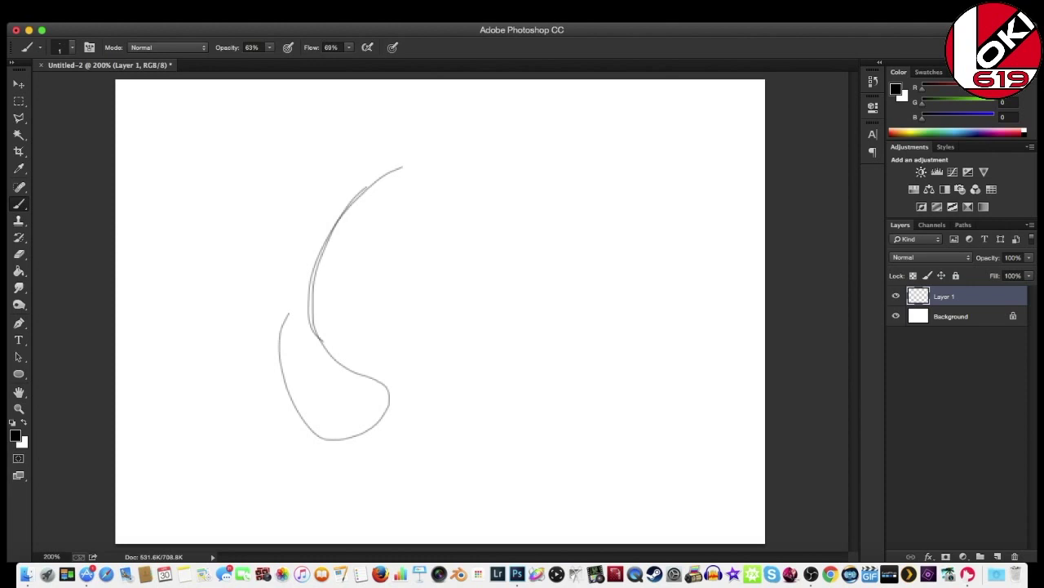
key(super+alt+z)
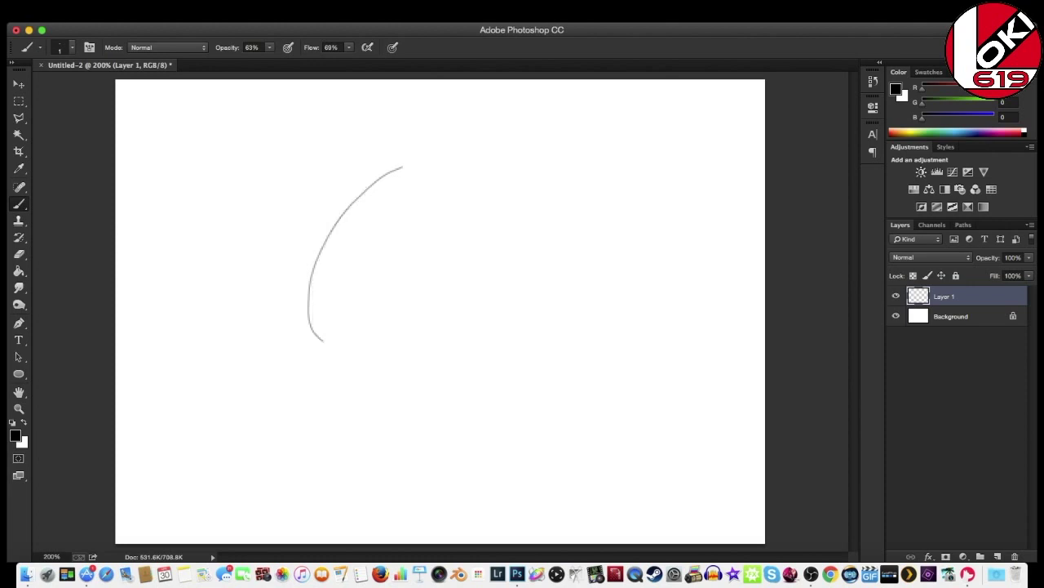
key(super+alt+z)
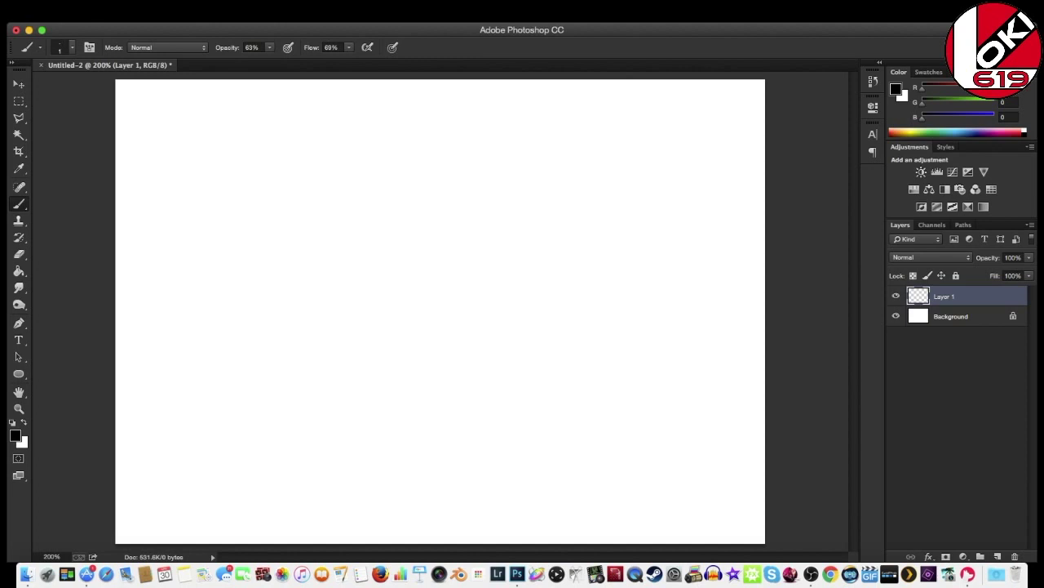
Step: Sample a light blue as the brush colour and start a faint light-blue curve near the top
key(i)
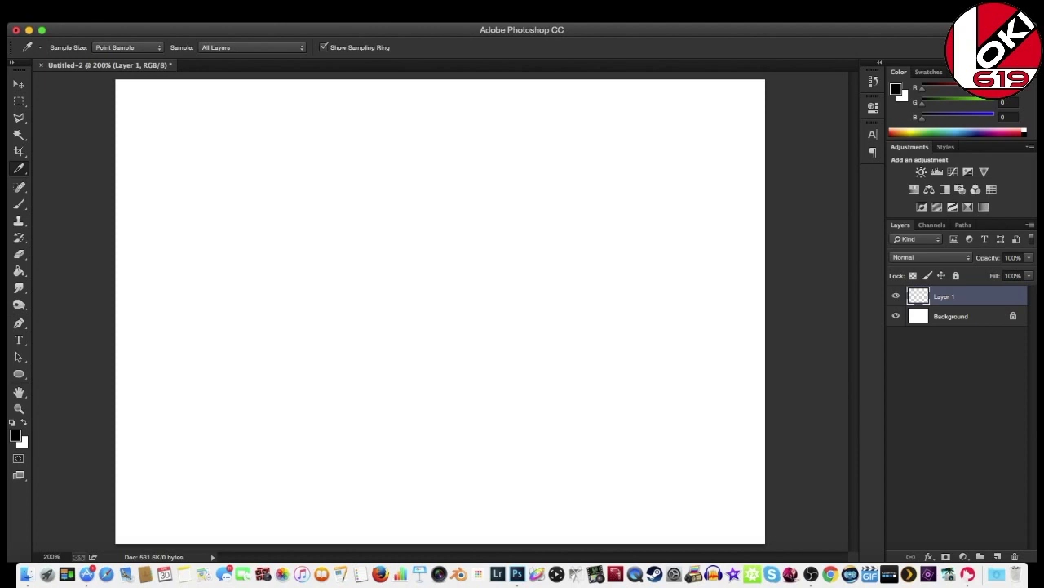
key(b)
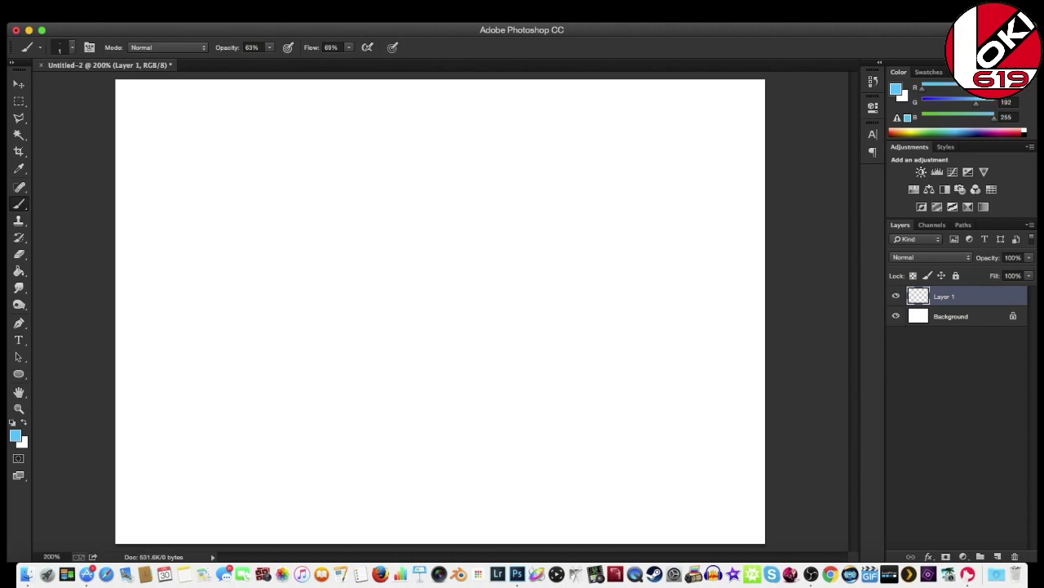
mouse_move(390, 173)
mouse_down()
mouse_move(364, 187)
mouse_move(315, 309)
mouse_up()
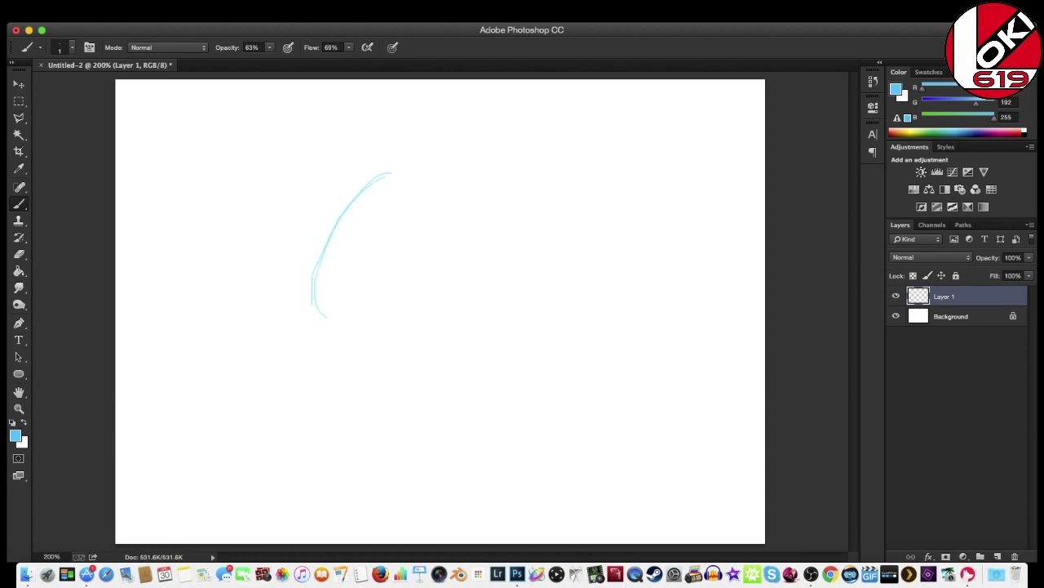
mouse_move(335, 243)
mouse_down()
mouse_move(339, 335)
mouse_move(377, 350)
mouse_up()
key(super+alt+z)
key(super+alt+z)
key(super+alt+z)
key(super+alt+z)
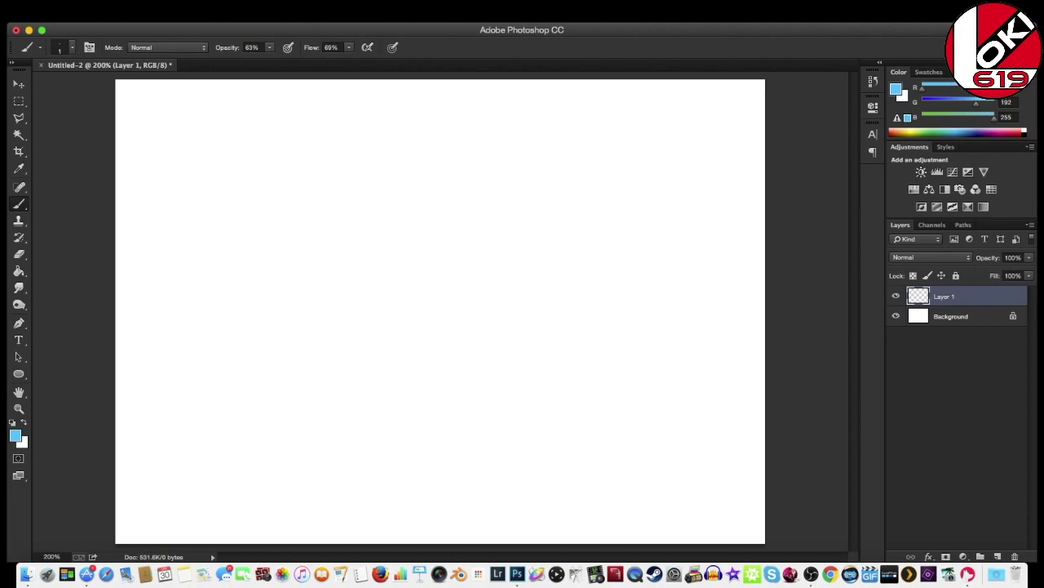
key(super+minus)
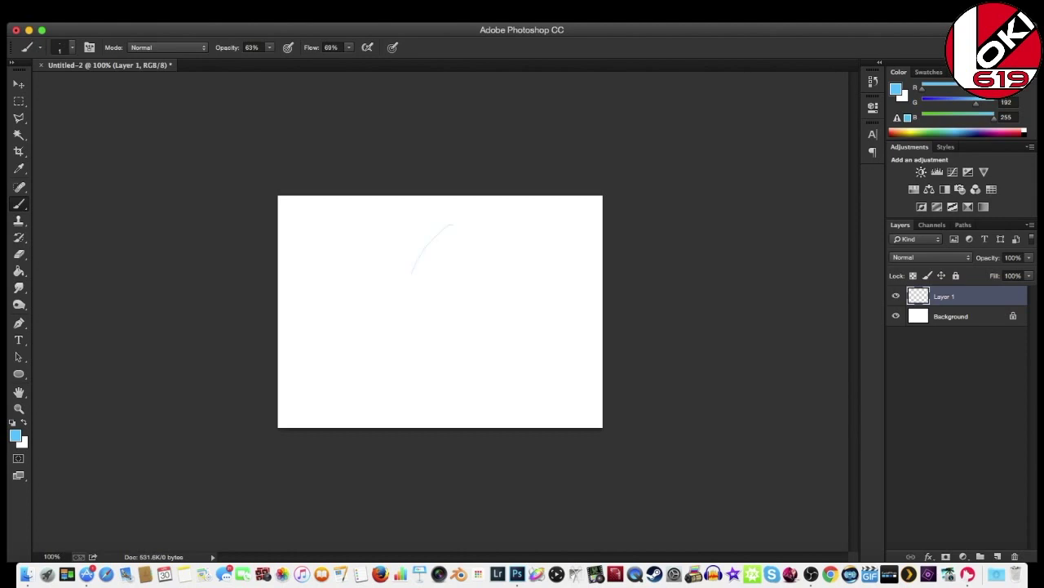
drag(412, 272, 406, 312)
Step: Close the light-blue trial circle, then undo it along with its layer
drag(469, 355, 536, 310)
drag(481, 231, 460, 230)
key(super+alt+z)
key(super+alt+z)
key(super+alt+z)
key(super+alt+z)
key(super+alt+z)
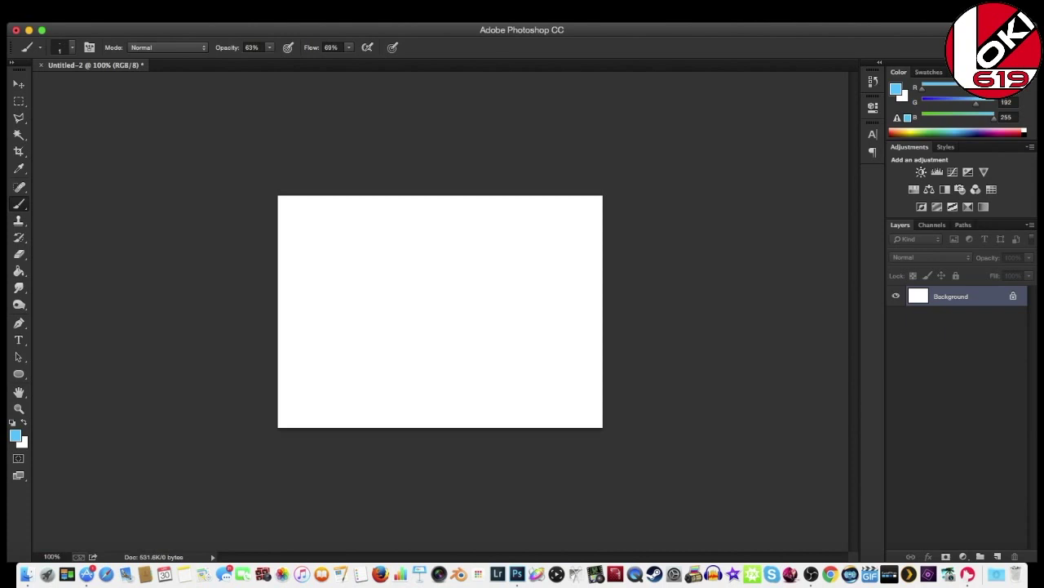
Step: Sketch the pig body's left side, bottom outline and round snout in light blue
drag(398, 217, 390, 325)
drag(399, 408, 460, 397)
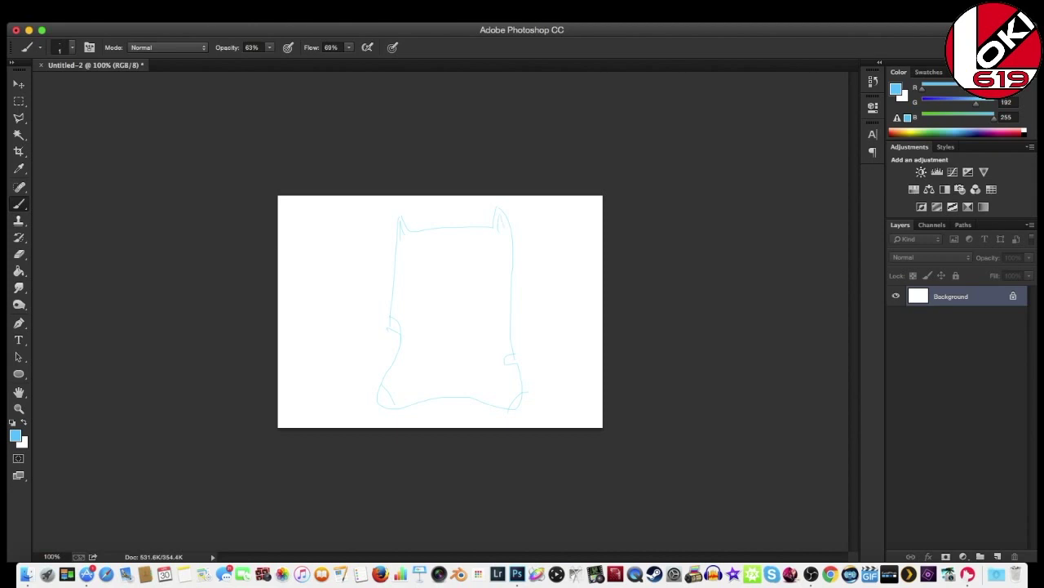
mouse_move(470, 273)
mouse_down()
mouse_move(437, 309)
mouse_move(483, 309)
mouse_up()
Step: Add an empty Layer 1 above the sketch, then select and hide the Background layer
key(super+alt+shift+n)
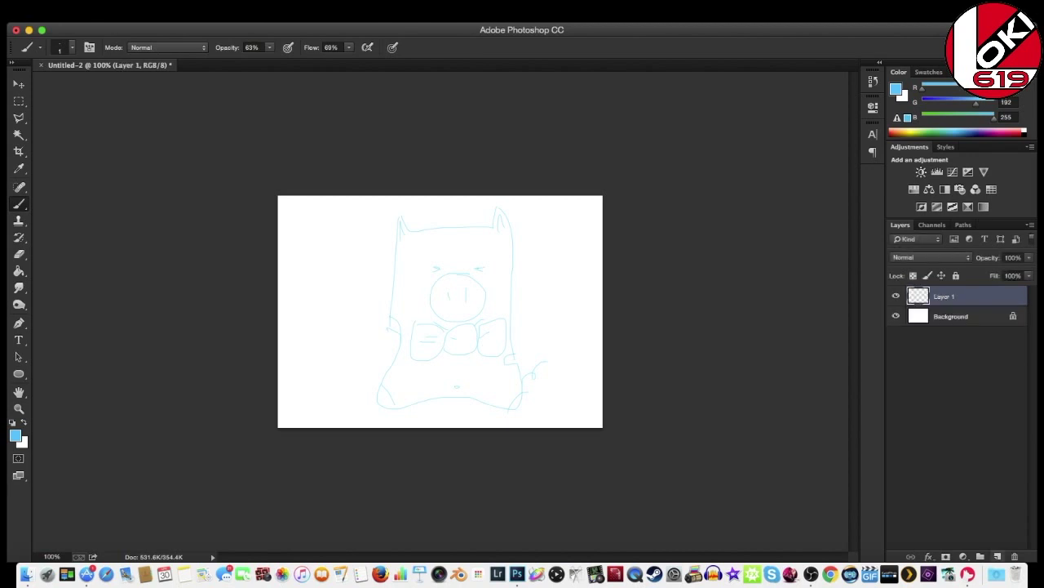
click(951, 315)
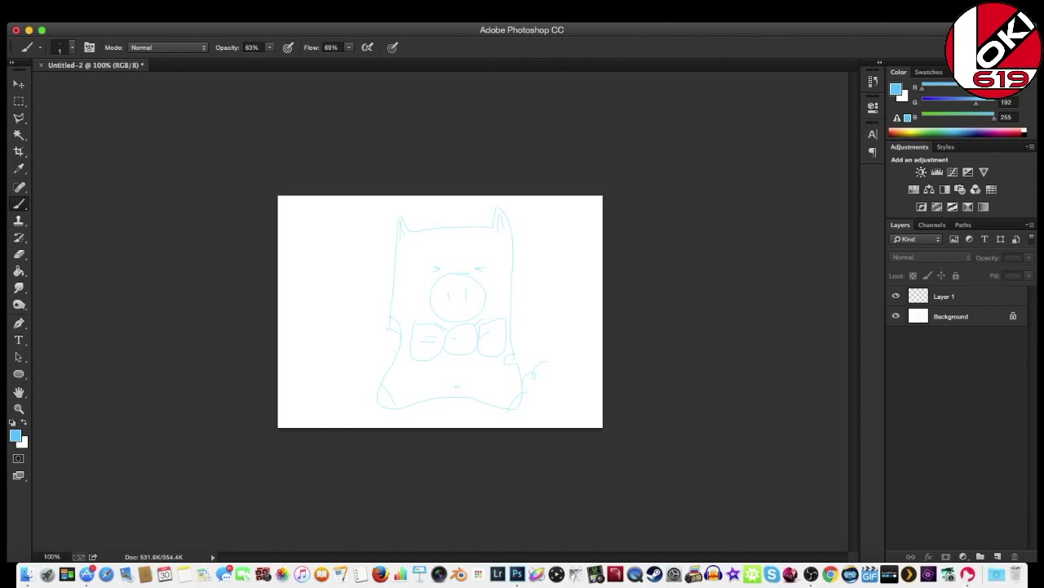
click(896, 316)
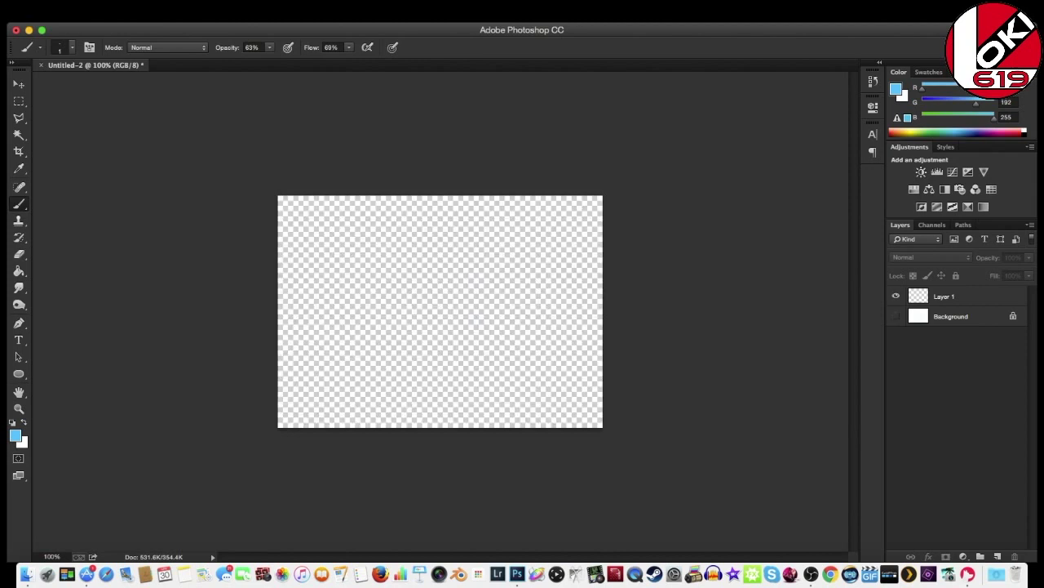
Step: Add an empty Layer 2, make Layer 1 active, and swap the painting colour to white
key(super+alt+shift+n)
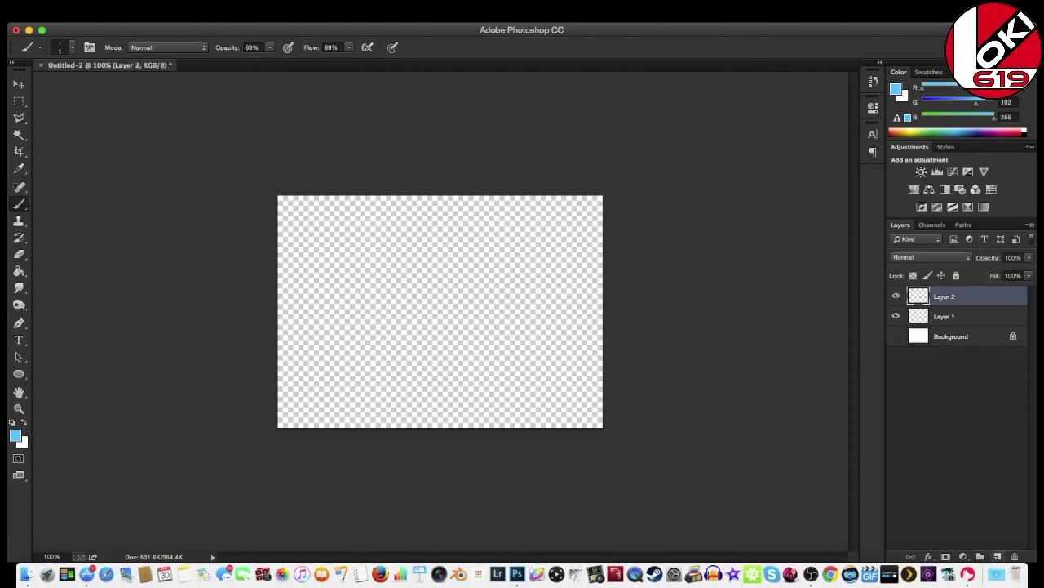
click(945, 315)
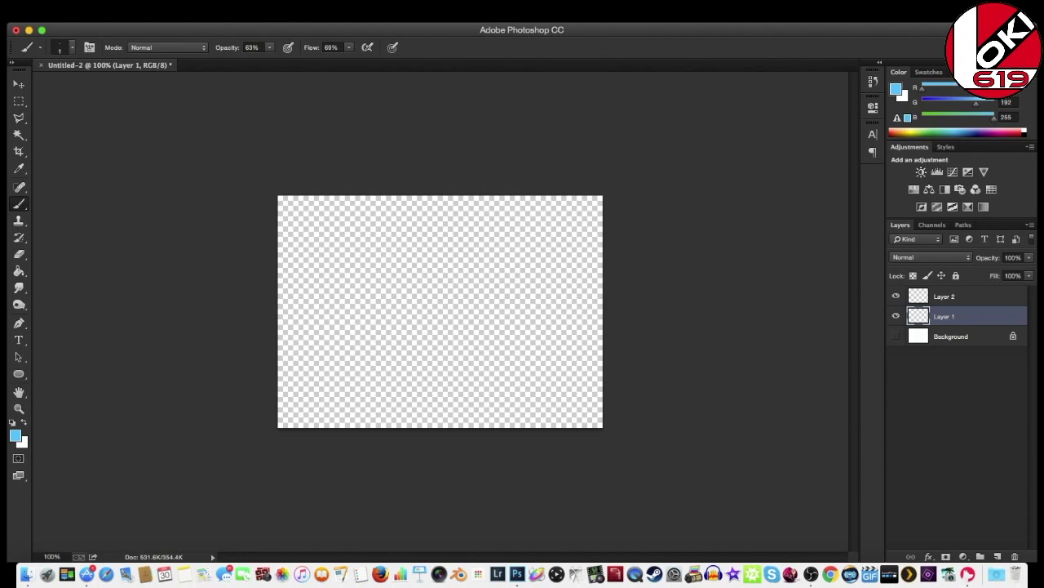
key(x)
key(i)
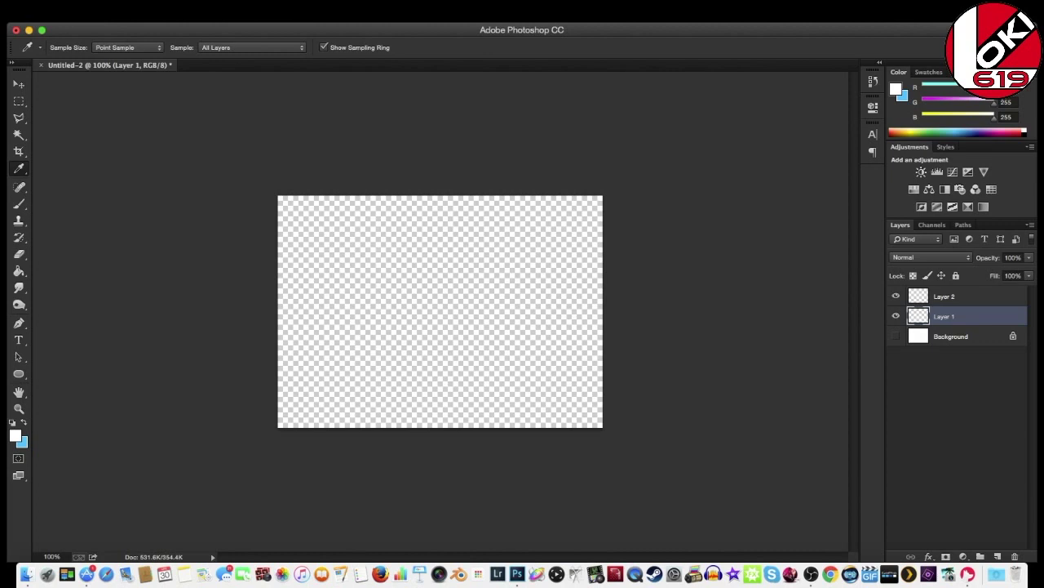
Step: Fill Layer 1 with solid white, then select Layer 2 with the brush in light blue
key(b)
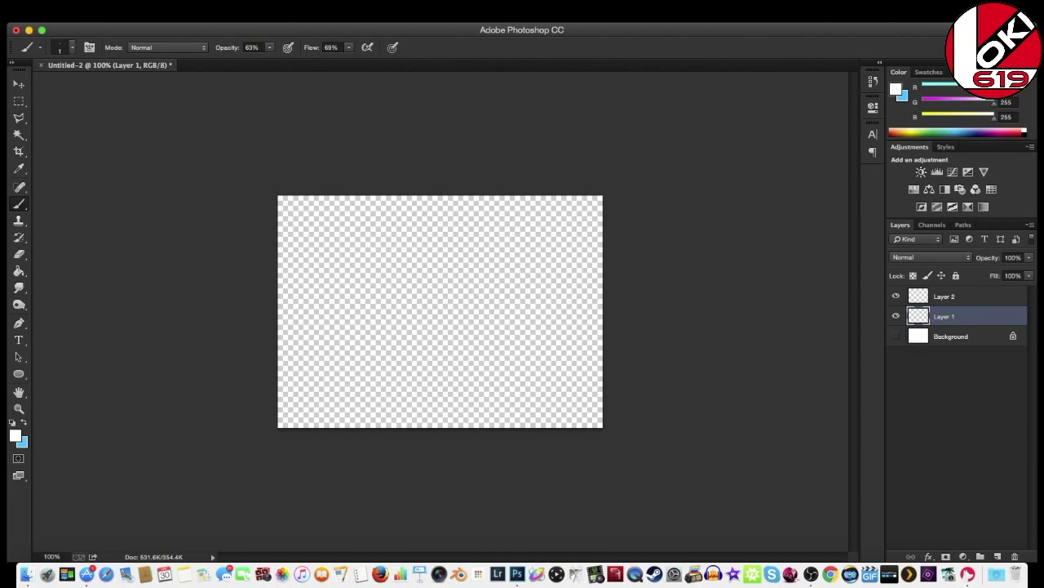
key(g)
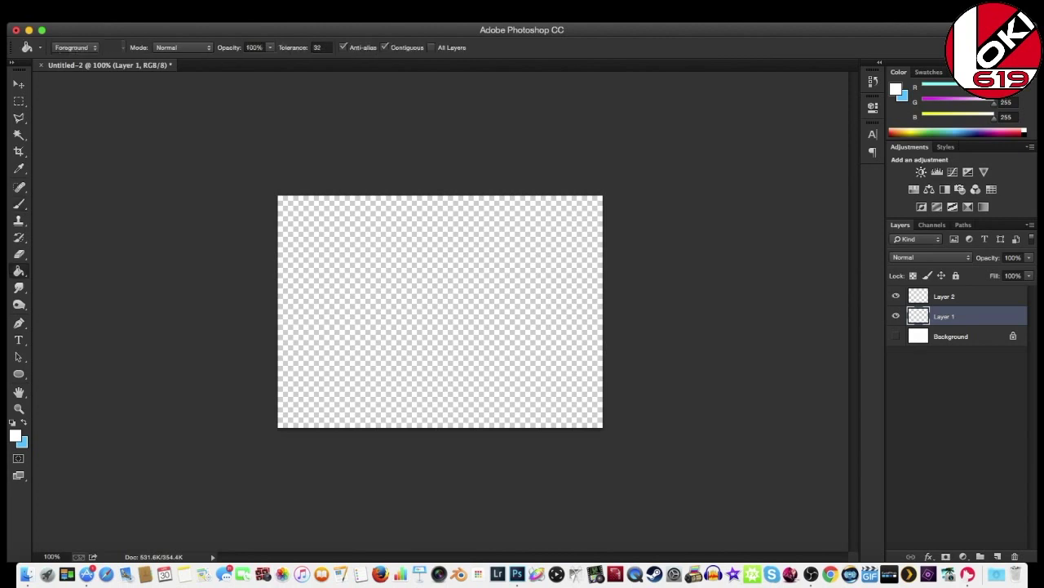
key(alt+BackSpace)
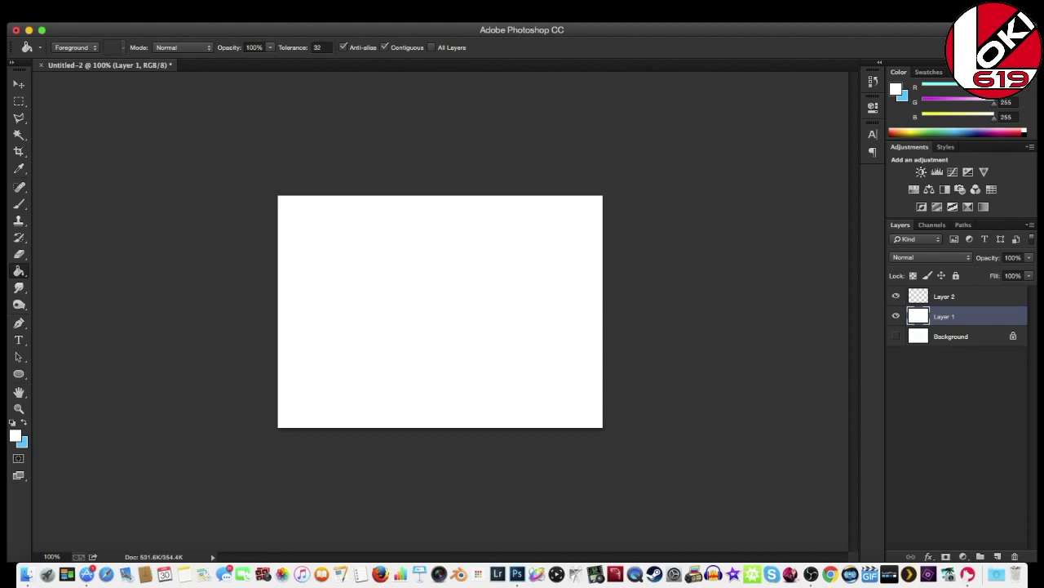
click(971, 296)
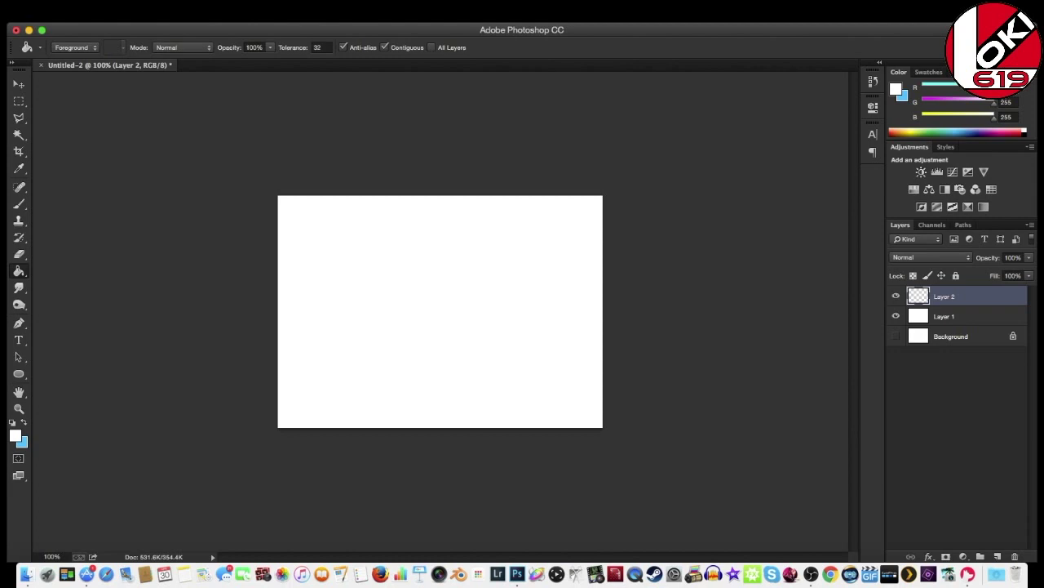
key(b)
key(x)
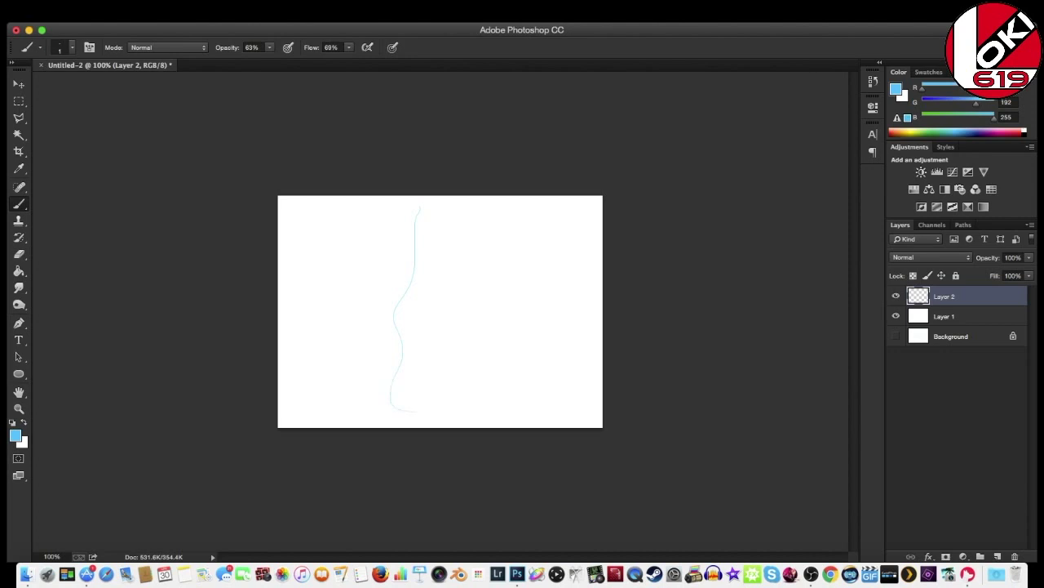
Step: Sketch the pig's body outline, curly tail and the letters PIG in light blue, then add Layer 3
drag(449, 405, 504, 404)
drag(451, 281, 480, 305)
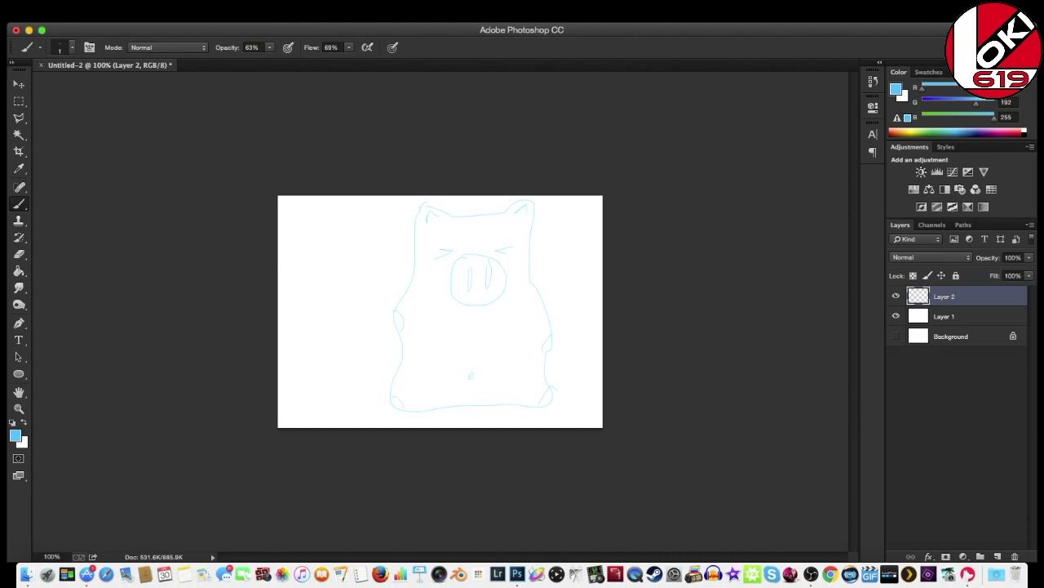
drag(560, 346, 584, 303)
mouse_move(296, 320)
mouse_down()
mouse_move(313, 353)
mouse_move(291, 307)
mouse_up()
mouse_move(340, 236)
mouse_down()
mouse_move(334, 276)
mouse_move(373, 269)
mouse_move(328, 372)
mouse_up()
click(998, 556)
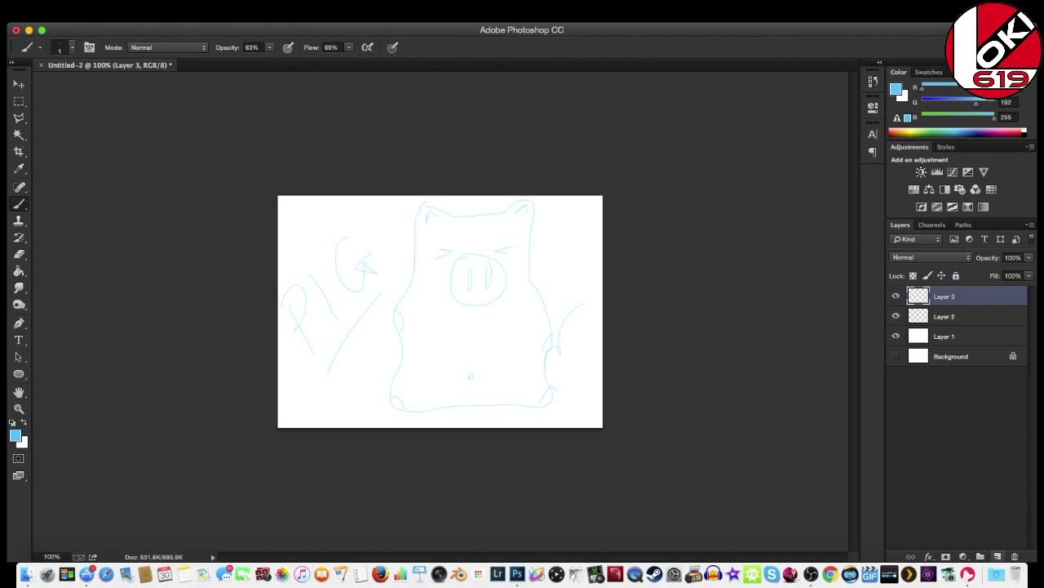
Step: Reset the painting colour to black and undo a faint test stroke on the left ear
key(d)
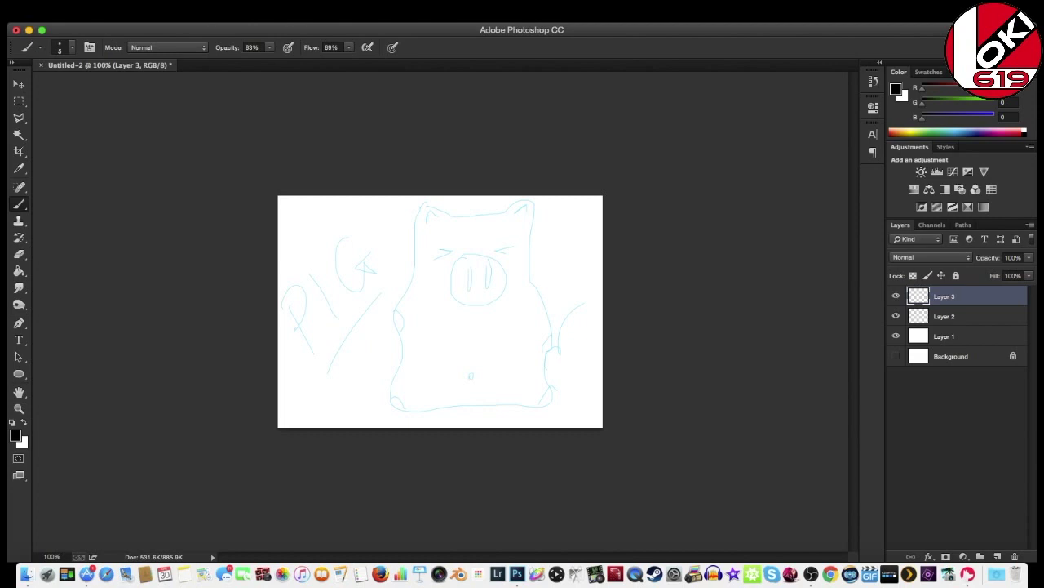
drag(427, 202, 407, 291)
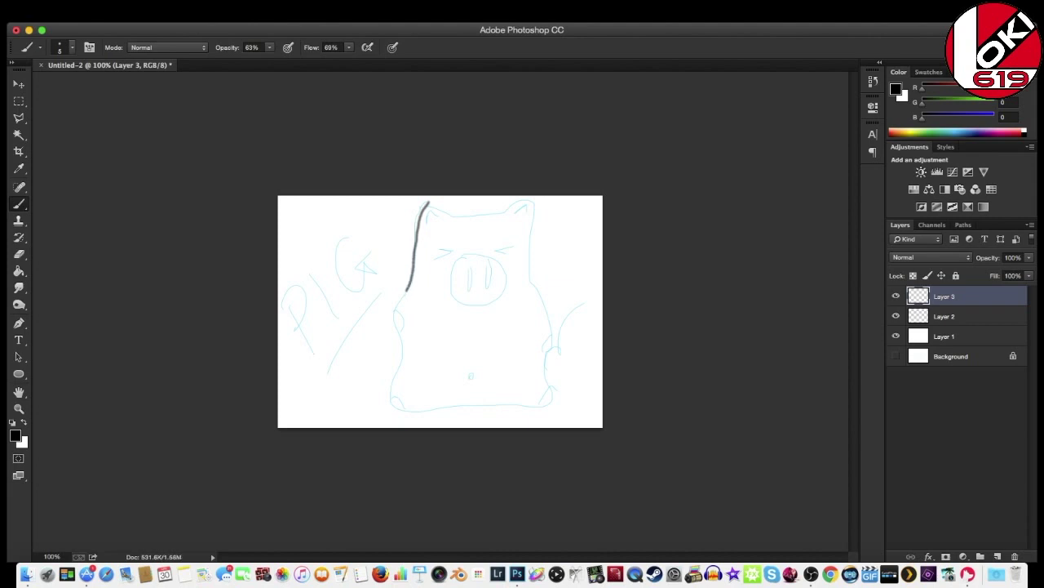
key(super+z)
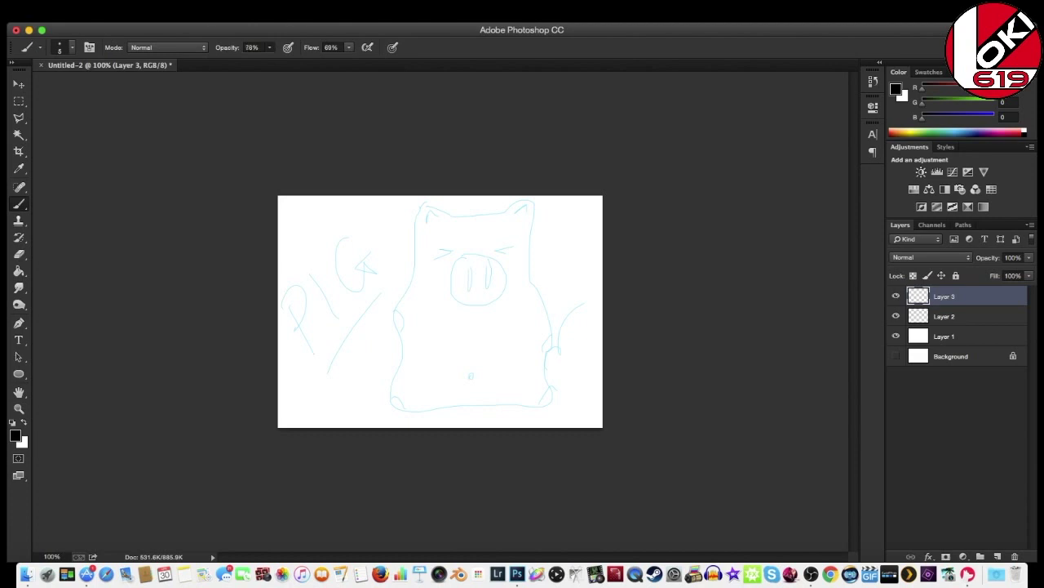
Step: Set brush opacity and flow to 100% and ink the left edge of the pig's head
key(0)
key(shift+0)
mouse_move(430, 203)
mouse_down()
mouse_move(413, 280)
mouse_move(396, 313)
mouse_move(391, 403)
mouse_move(412, 416)
mouse_move(553, 409)
mouse_move(556, 334)
mouse_move(533, 275)
mouse_move(537, 210)
mouse_move(522, 196)
mouse_move(461, 214)
mouse_move(428, 203)
mouse_up()
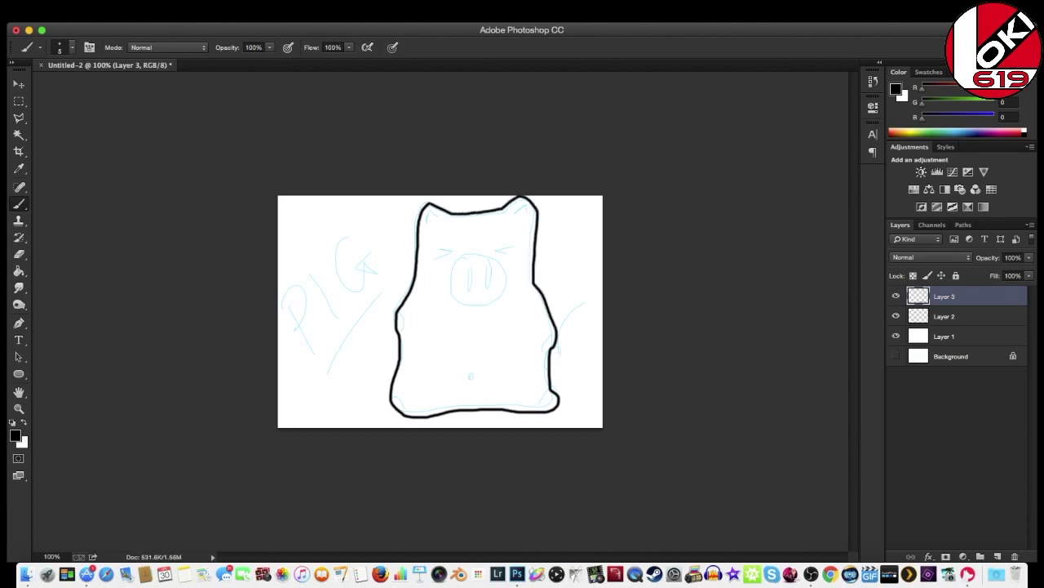
Step: Ink the inner curves of both ears and the pig's two closed eyes
drag(512, 215, 529, 215)
mouse_move(424, 225)
mouse_down()
mouse_move(426, 212)
mouse_move(442, 218)
mouse_up()
mouse_move(501, 249)
mouse_down()
mouse_move(516, 243)
mouse_move(517, 259)
mouse_up()
mouse_move(436, 247)
mouse_down()
mouse_move(454, 252)
mouse_move(438, 262)
mouse_move(458, 263)
mouse_move(455, 296)
mouse_move(495, 302)
mouse_move(511, 267)
mouse_move(472, 253)
mouse_move(470, 283)
mouse_move(488, 283)
mouse_up()
Step: Ink the belly mark, both arm bumps, both foot lines, and the letter P
drag(471, 376, 475, 366)
drag(399, 313, 400, 338)
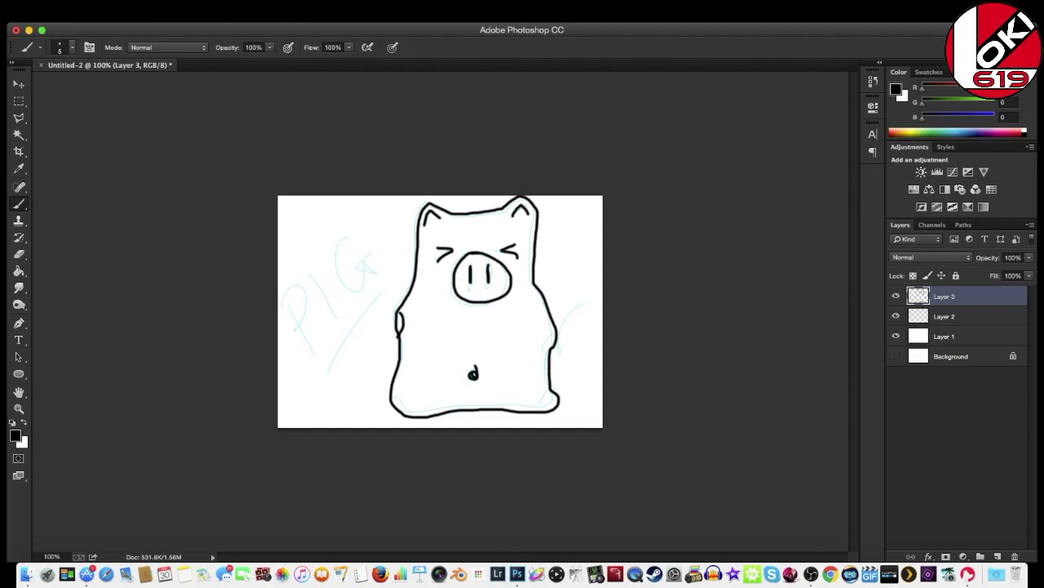
drag(395, 393, 405, 410)
drag(557, 394, 543, 409)
mouse_move(558, 331)
mouse_down()
mouse_move(554, 349)
mouse_move(571, 364)
mouse_move(584, 342)
mouse_up()
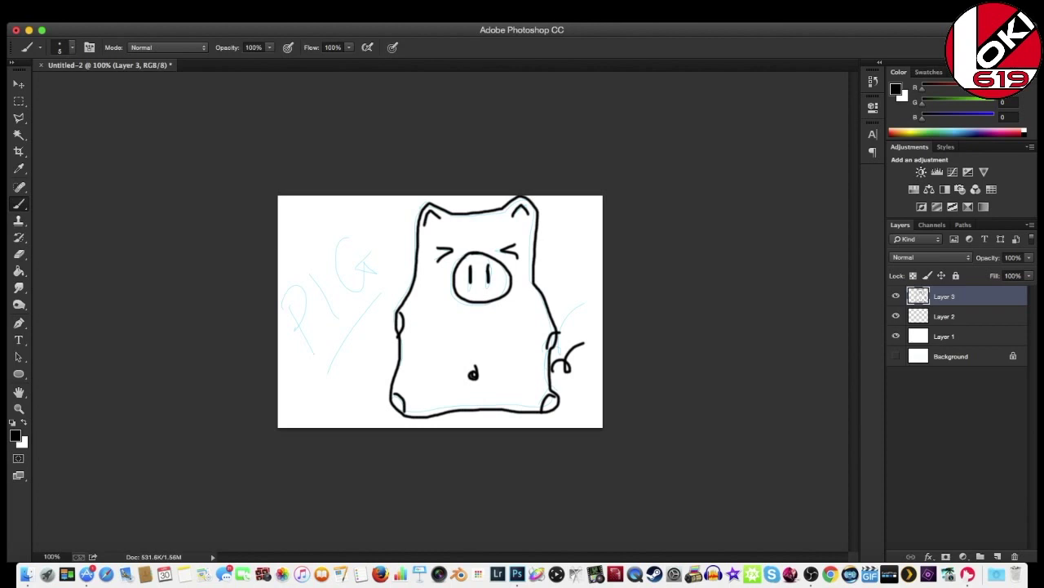
mouse_move(289, 315)
mouse_down()
mouse_move(315, 343)
mouse_move(285, 308)
mouse_move(302, 292)
mouse_move(303, 323)
mouse_up()
Step: Ink the letters I and G and the diagonal line beside PIG in black
drag(312, 280, 338, 303)
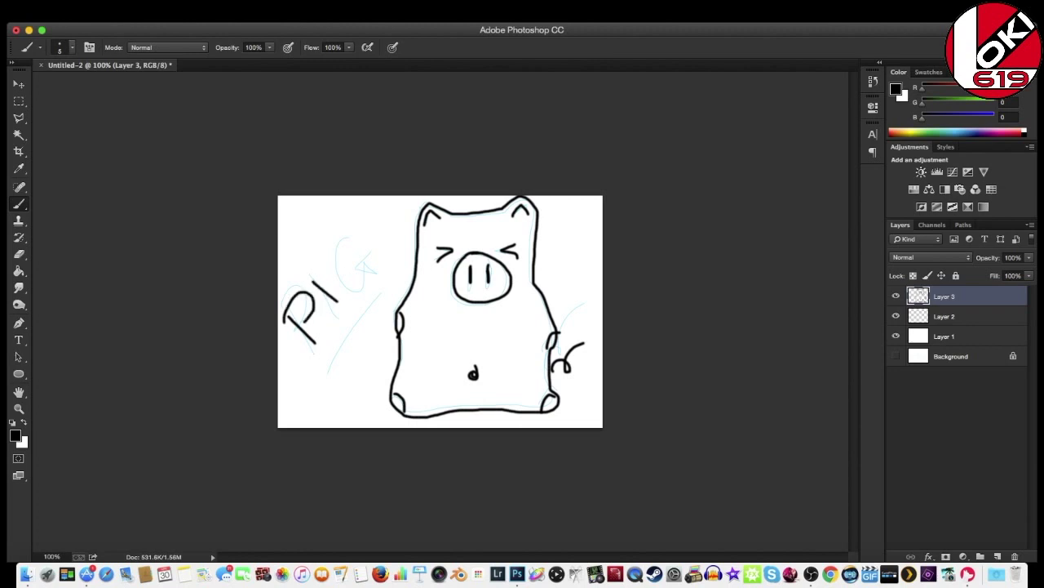
mouse_move(358, 239)
mouse_down()
mouse_move(341, 267)
mouse_move(366, 281)
mouse_move(371, 259)
mouse_up()
drag(323, 364, 386, 291)
Step: Turn off Layer 2's visibility to hide the light-blue sketch
click(896, 316)
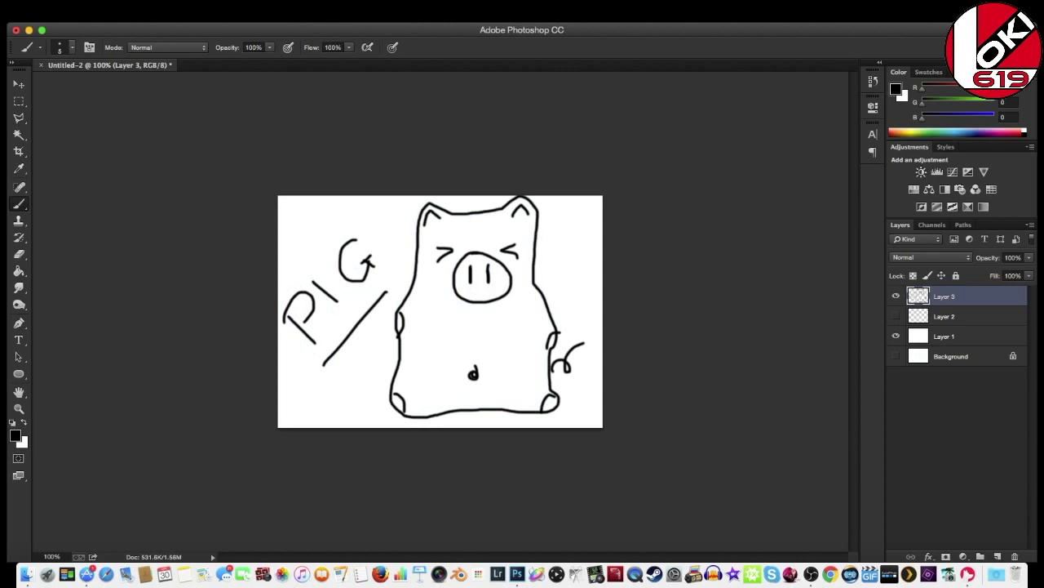